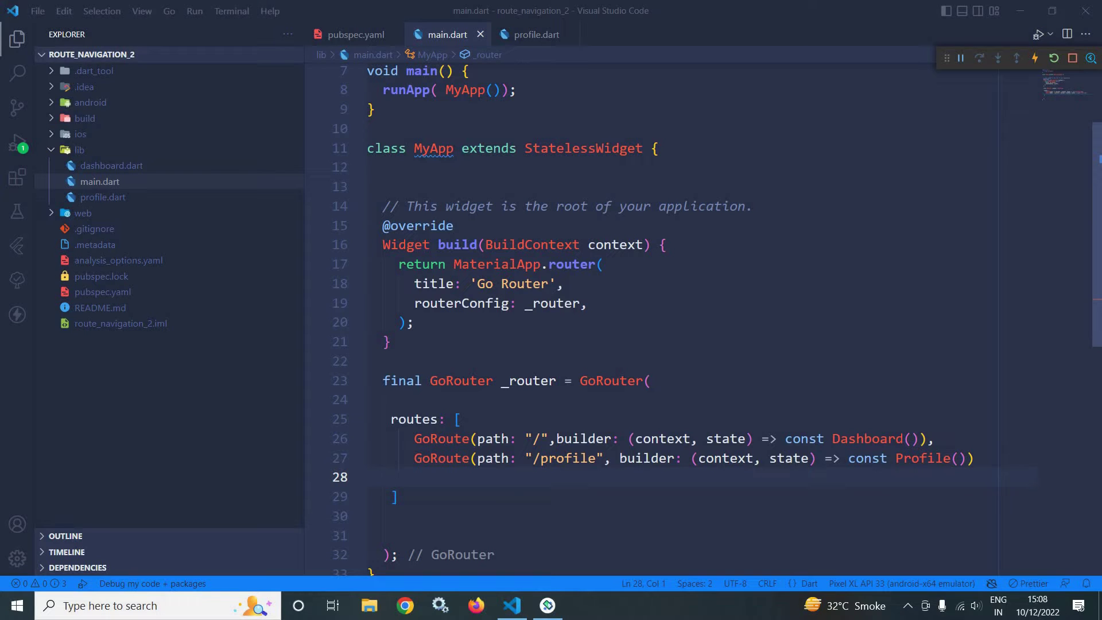
- Review the Dashboard and Profile route definitions and check the running app in the emulator
key(shift+Up)
key(shift+Up)
key(Down)
key(Up)
key(Up)
key(Up)
key(ctrl+shift+Left)
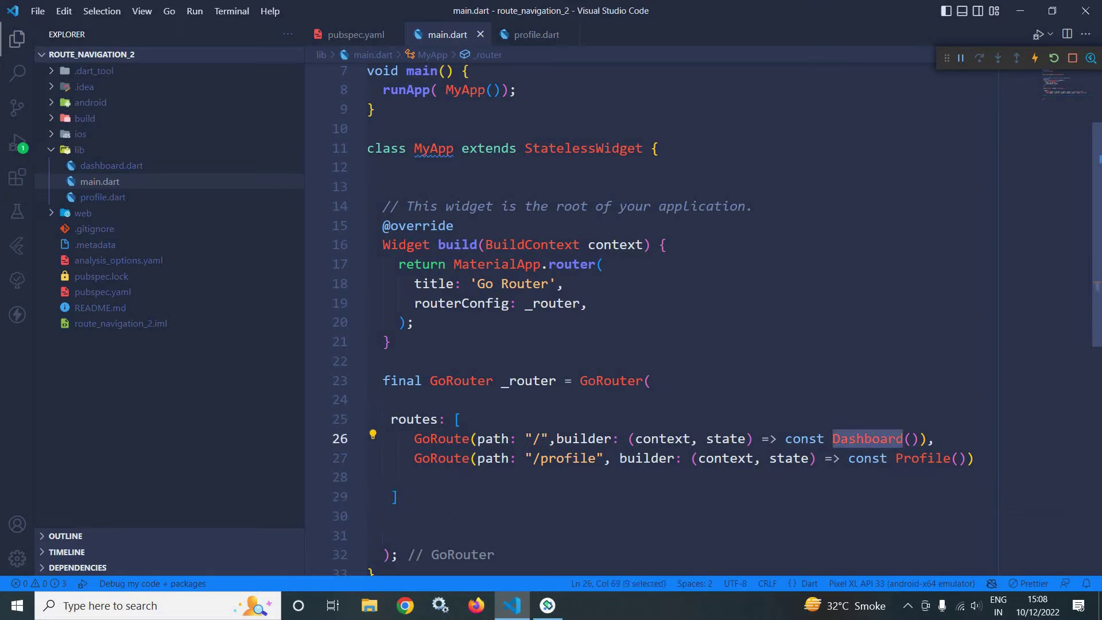
key(Down)
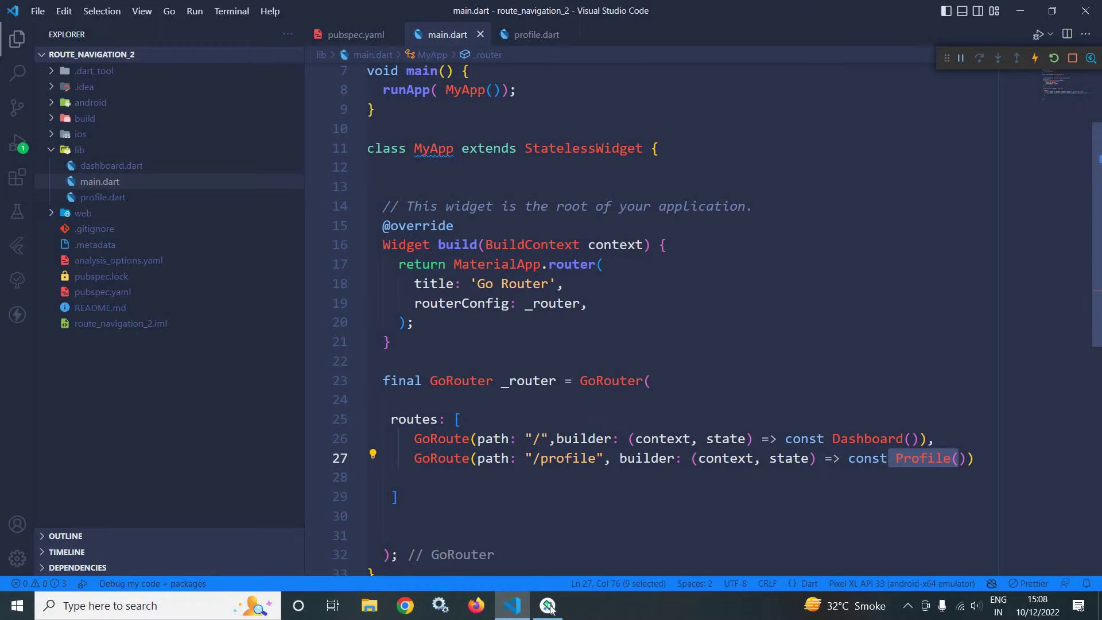
click(548, 606)
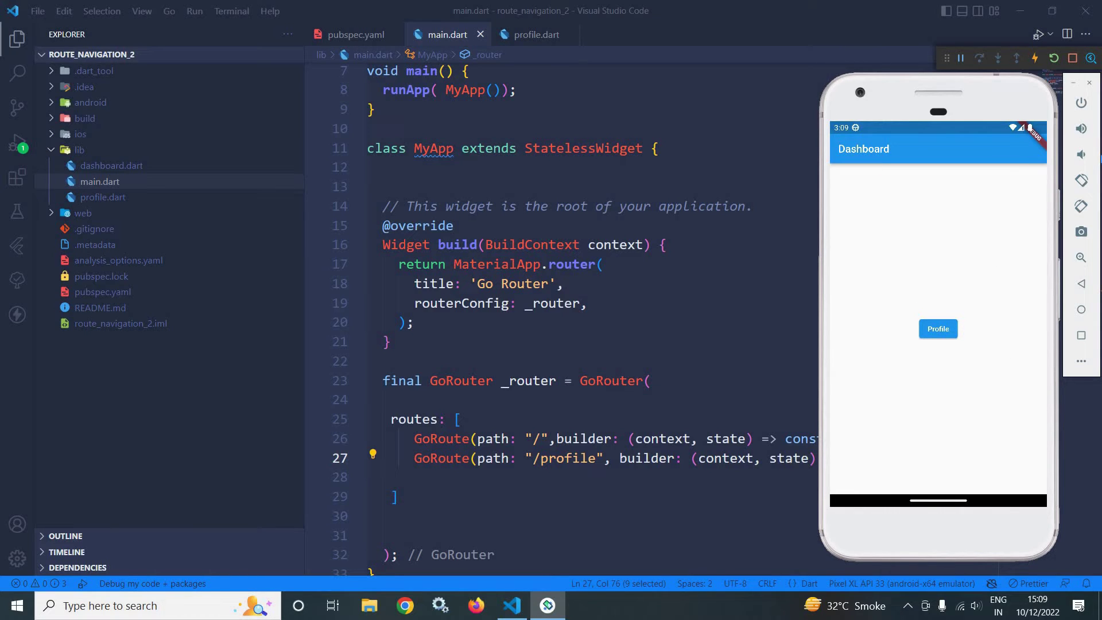
click(589, 303)
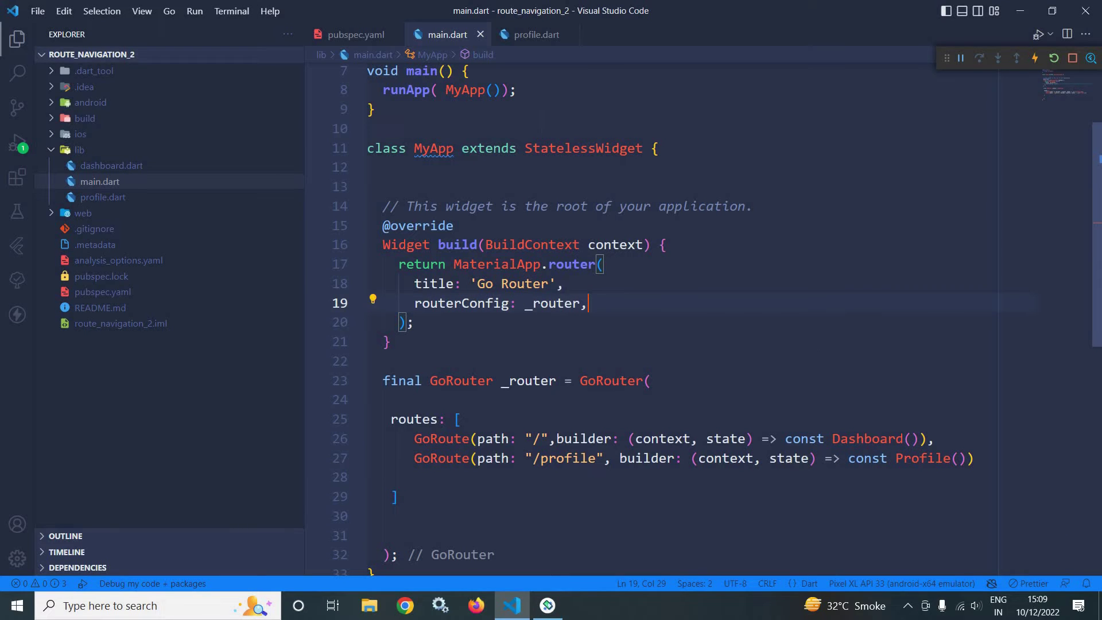
- Open dashboard.dart and place the caret in the Profile button's onPressed handler
mouse_move(129, 207)
click(110, 166)
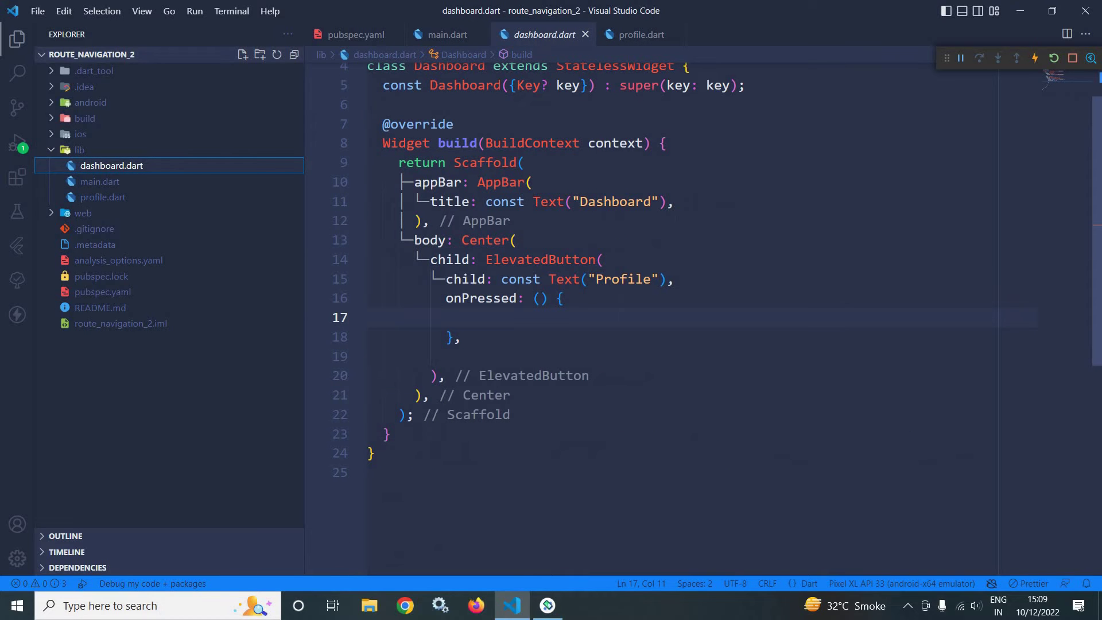
click(543, 260)
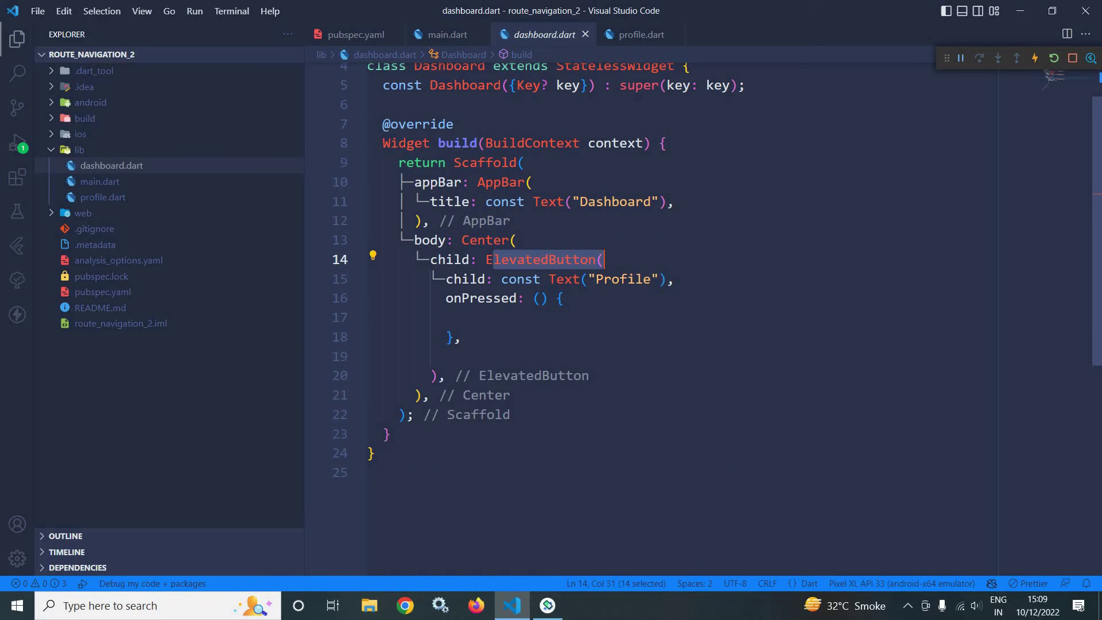
drag(596, 278, 658, 279)
click(603, 318)
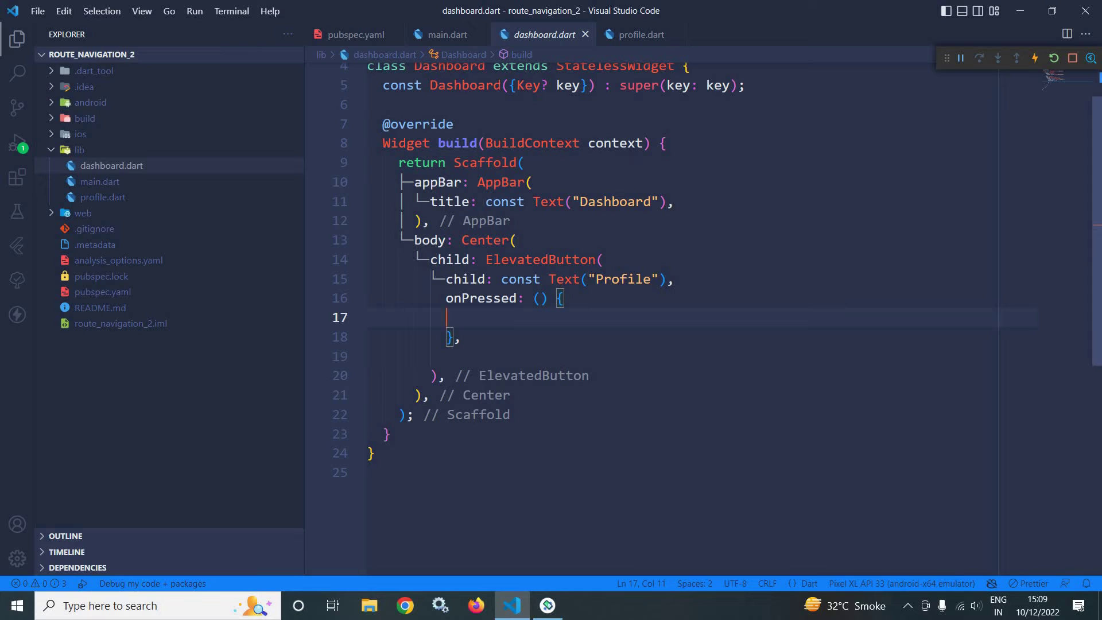
text(GoR)
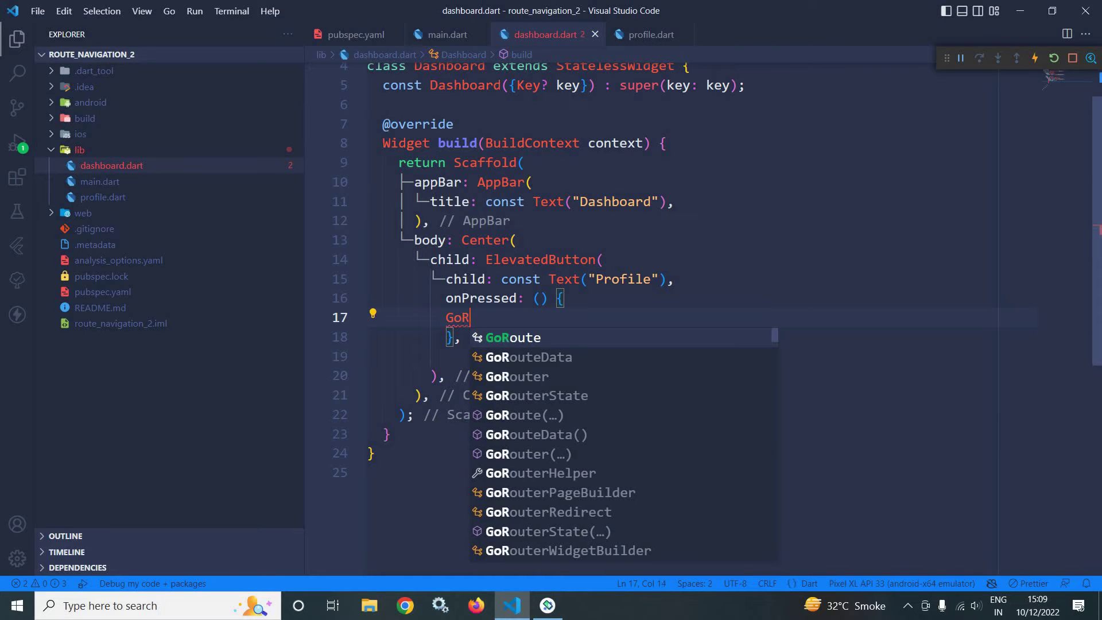
text(o)
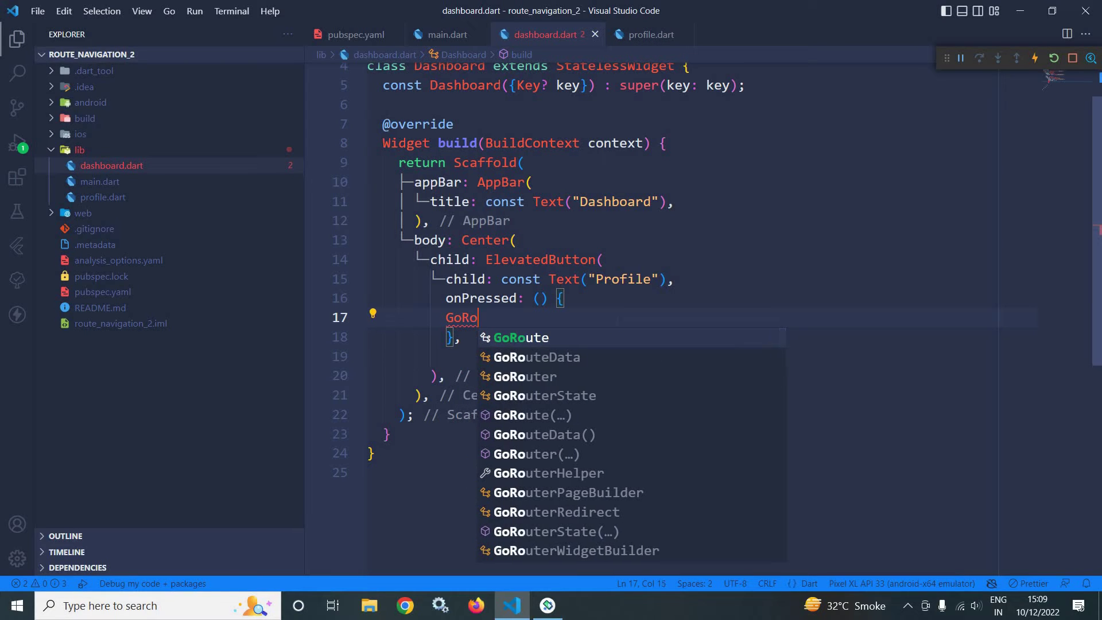
- Write GoRouter.of(context).go("/profile") with autocomplete, save, and copy that line
key(Down)
key(Down)
key(Return)
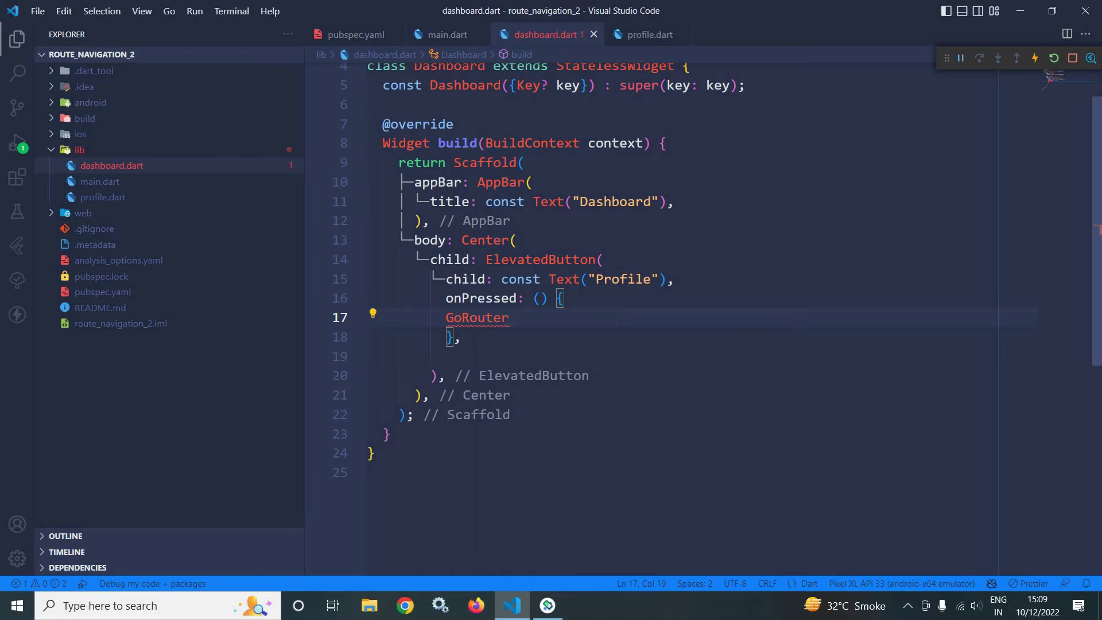
text(.o)
key(Return)
key(End)
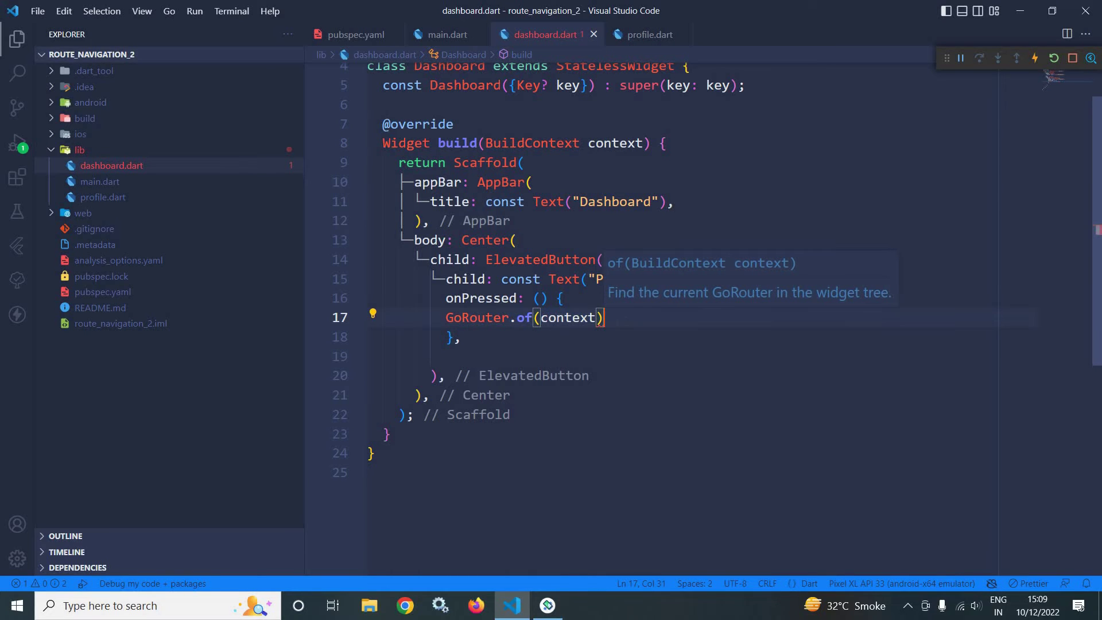
text(.g)
key(Return)
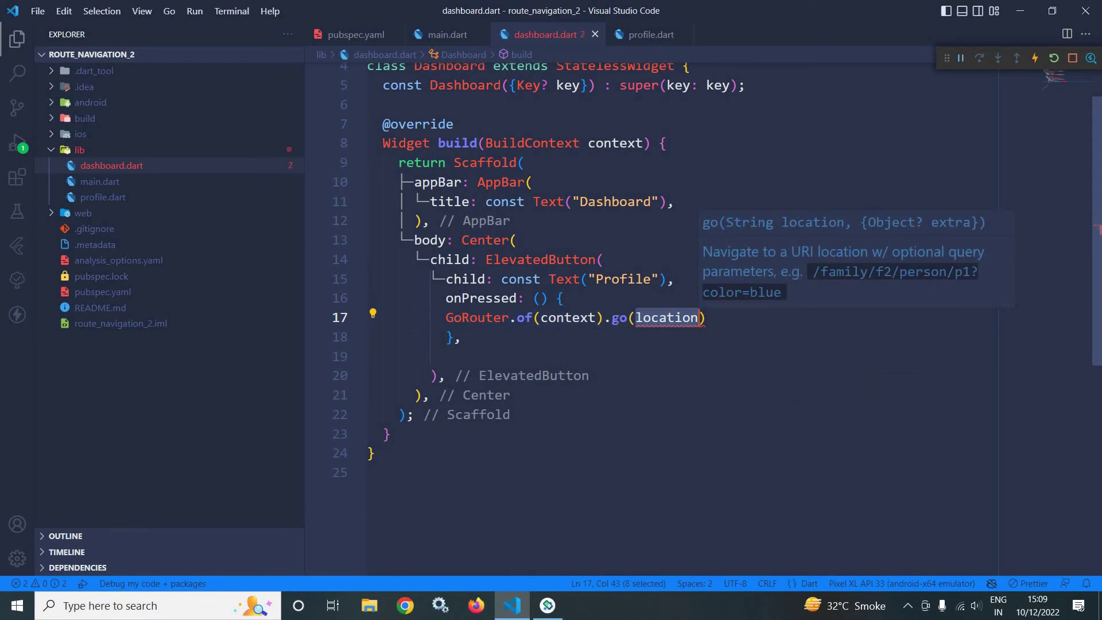
text(")
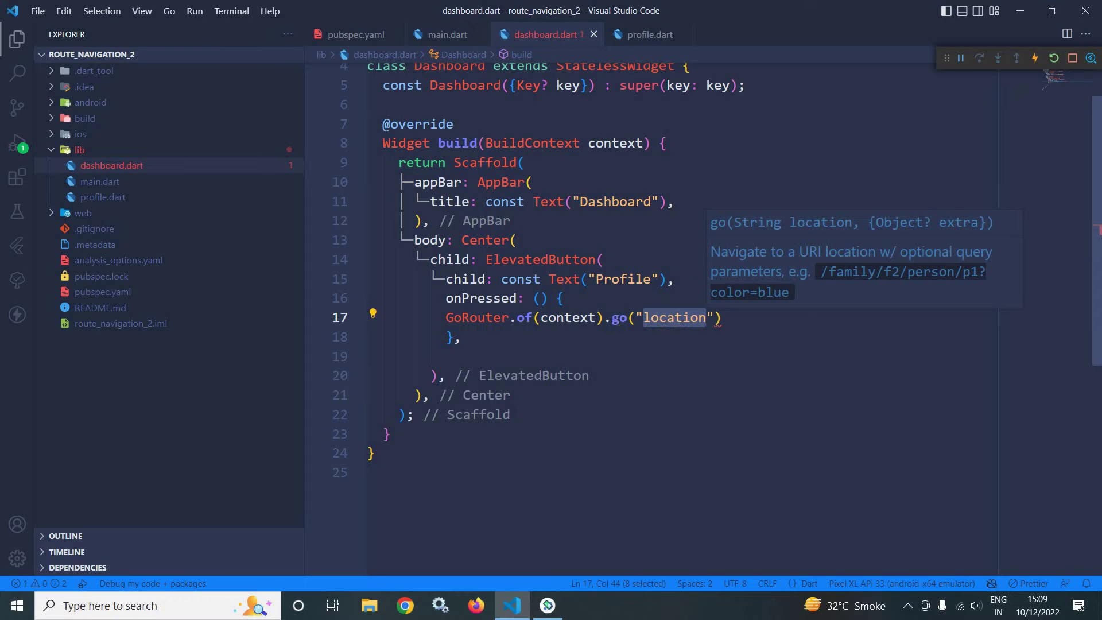
text(/)
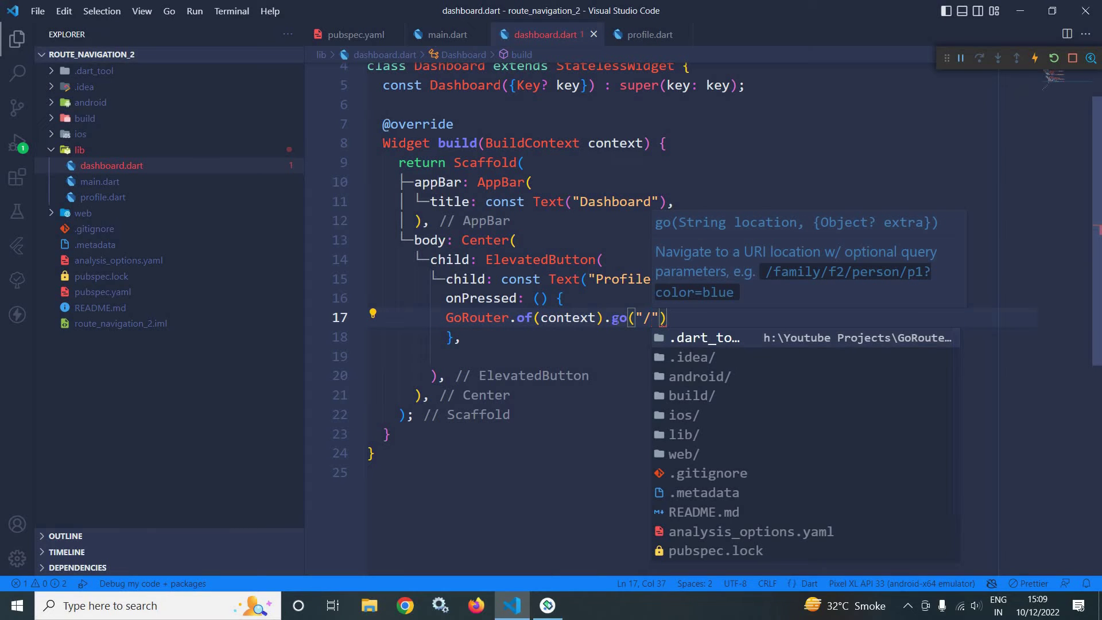
text(pr)
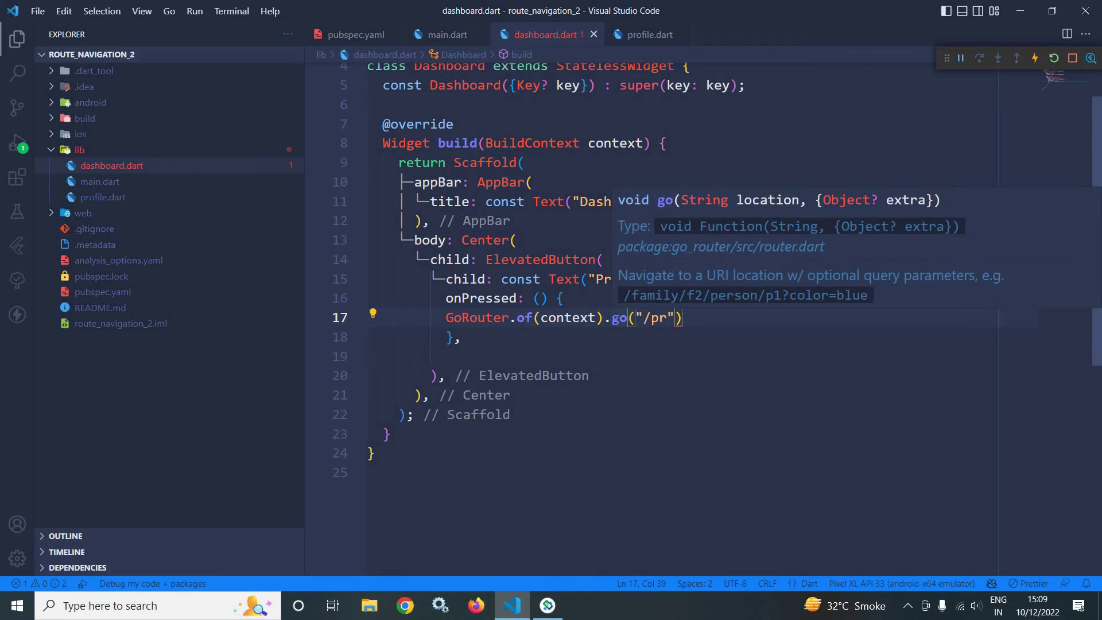
text(ofile)
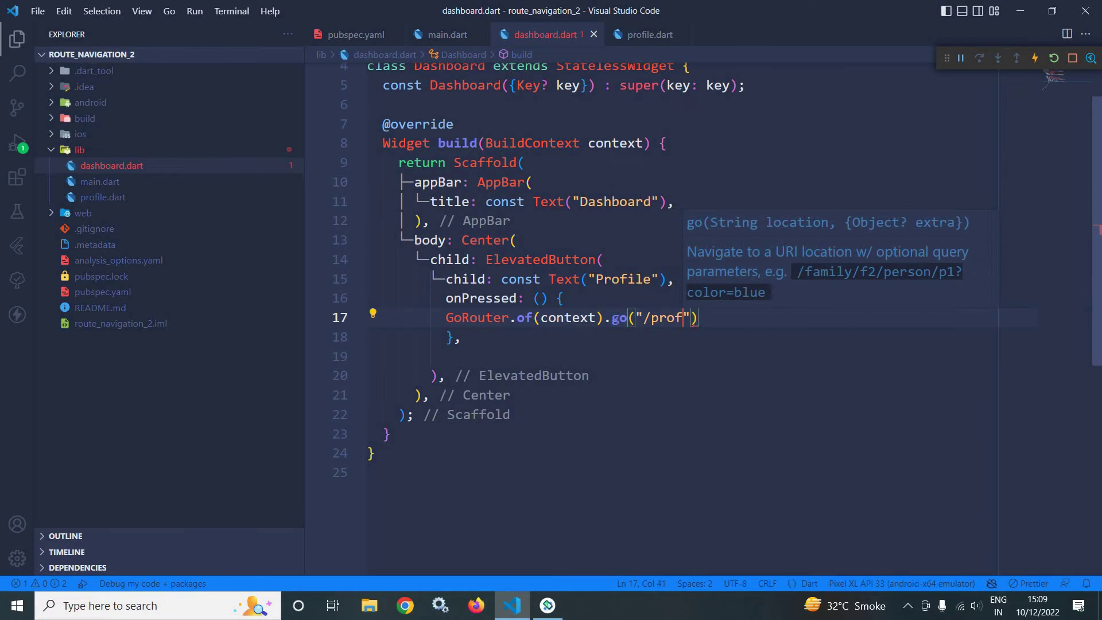
key(End)
text(;)
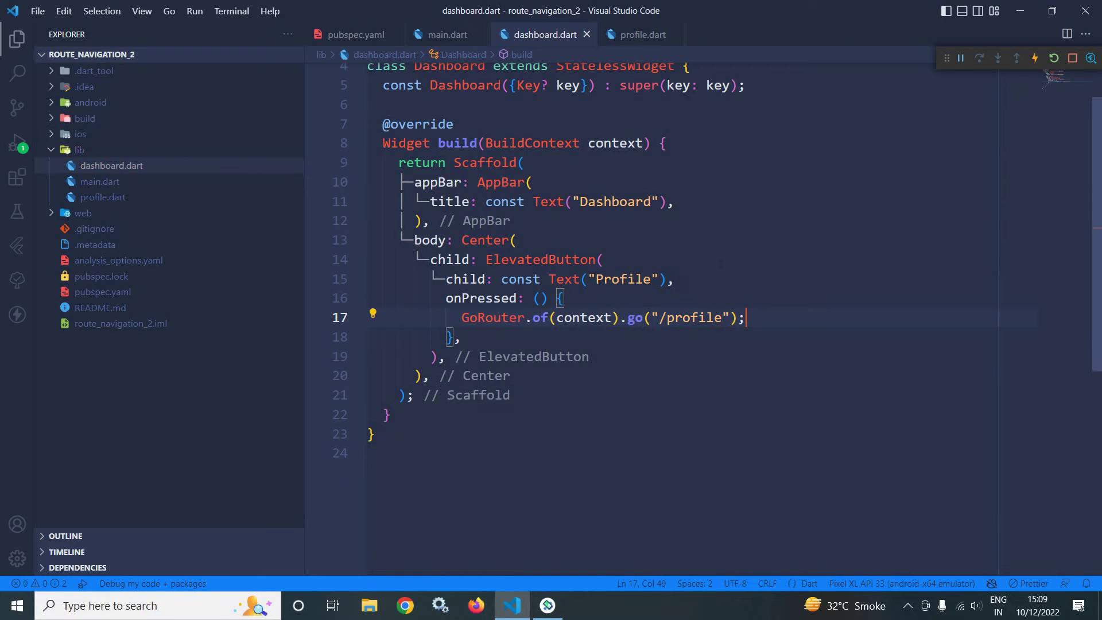
key(ctrl+s)
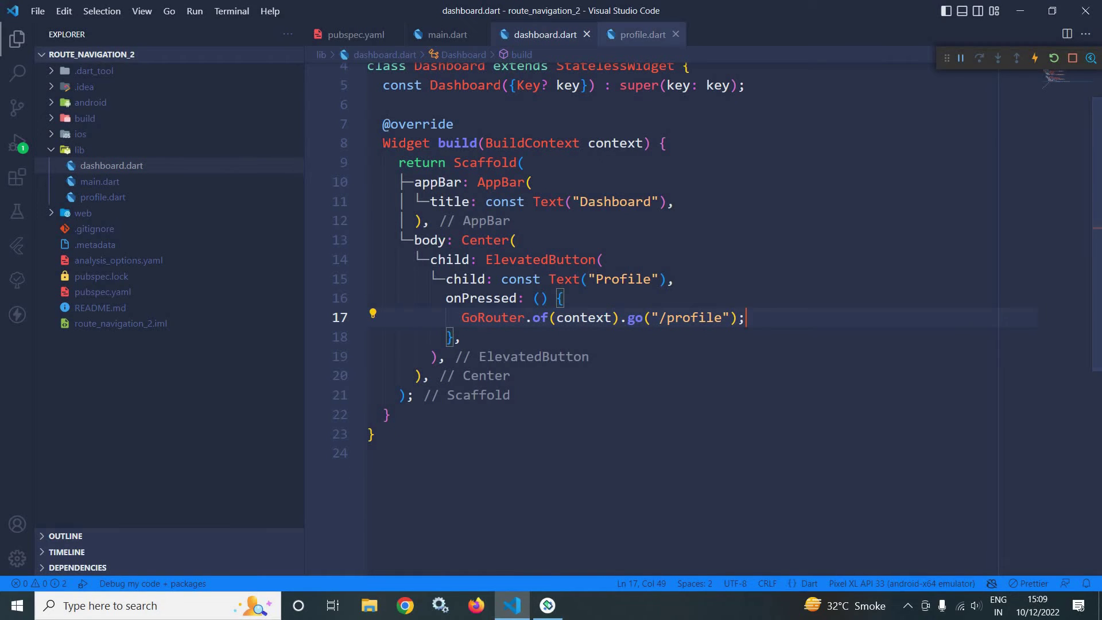
key(shift+Home)
key(ctrl+c)
- Paste the navigation line into profile.dart's onPressed and shorten the path to "/"
click(642, 35)
scroll(672, 301, down, 1)
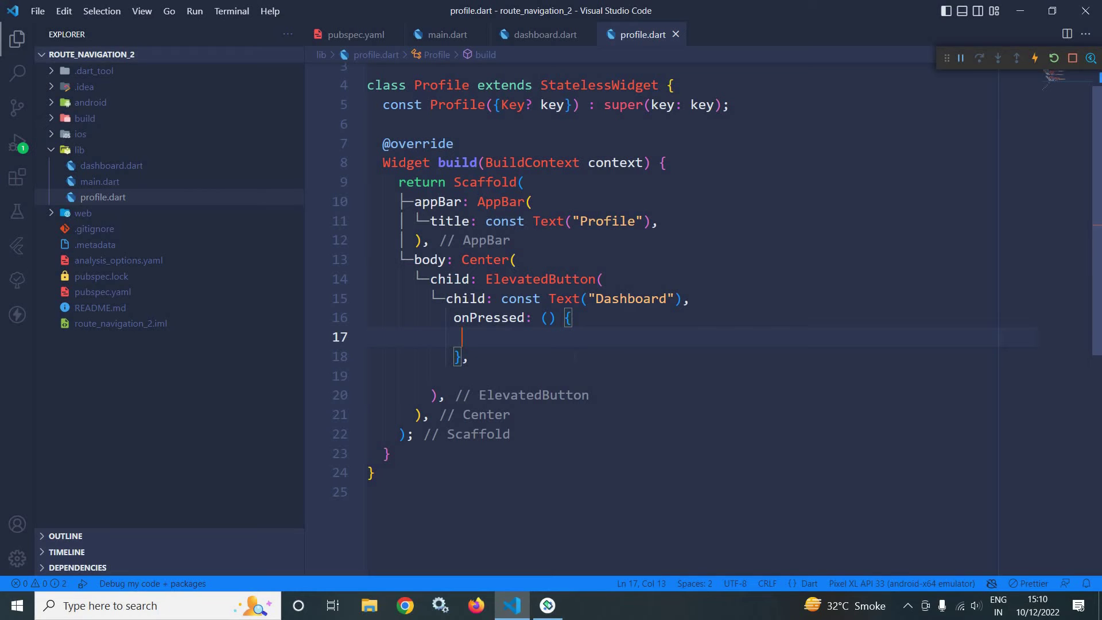
key(ctrl+v)
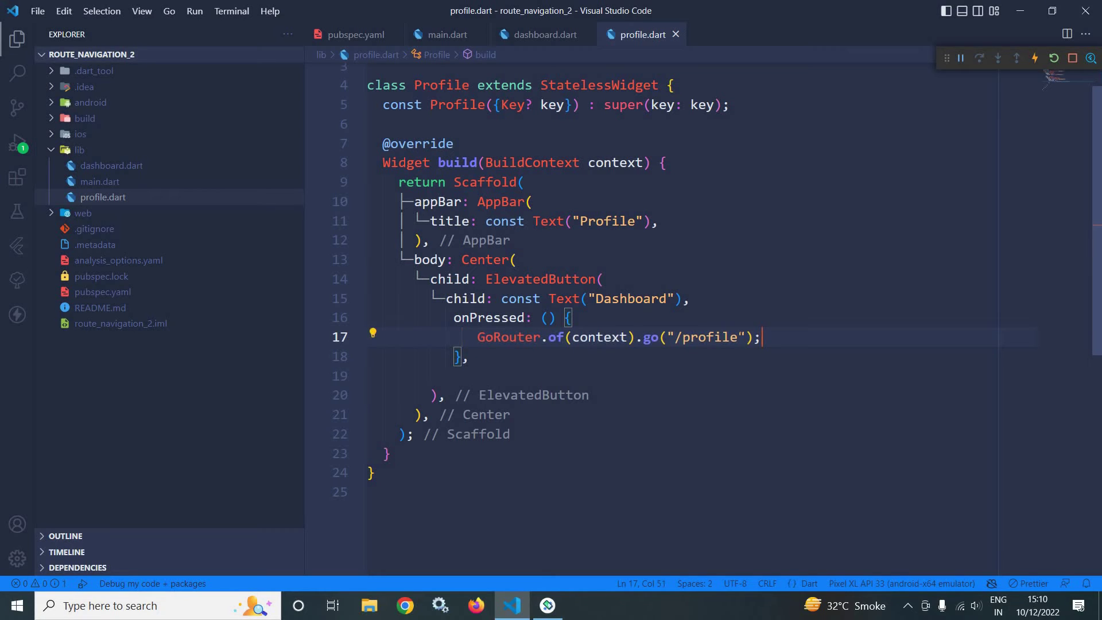
key(Left)
key(Left)
key(Left)
key(shift+Left)
key(shift+Left)
key(shift+Left)
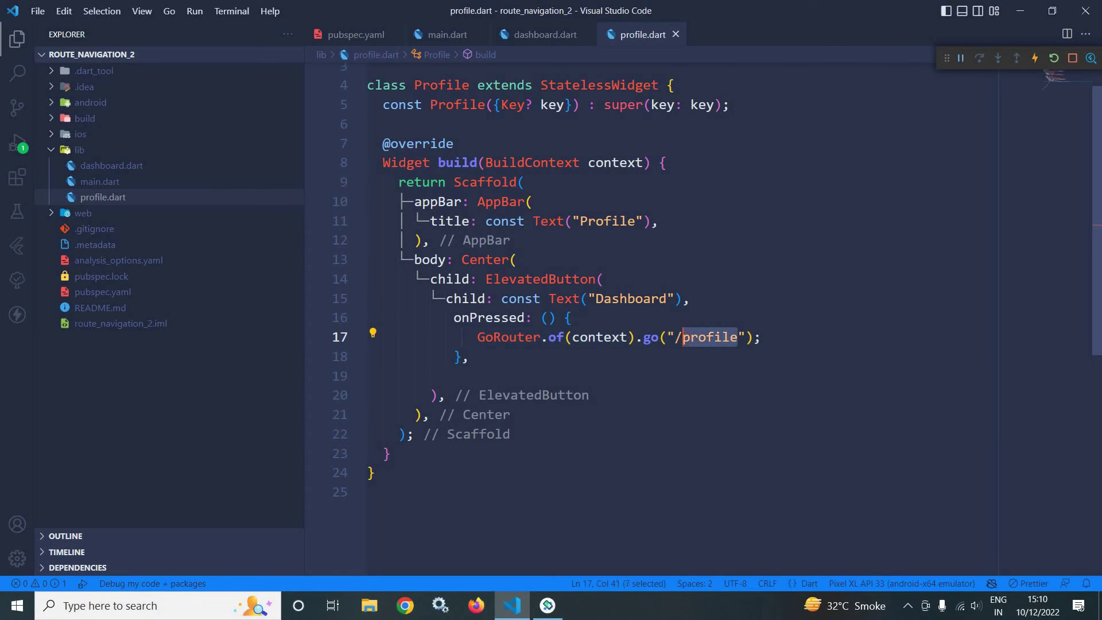
key(BackSpace)
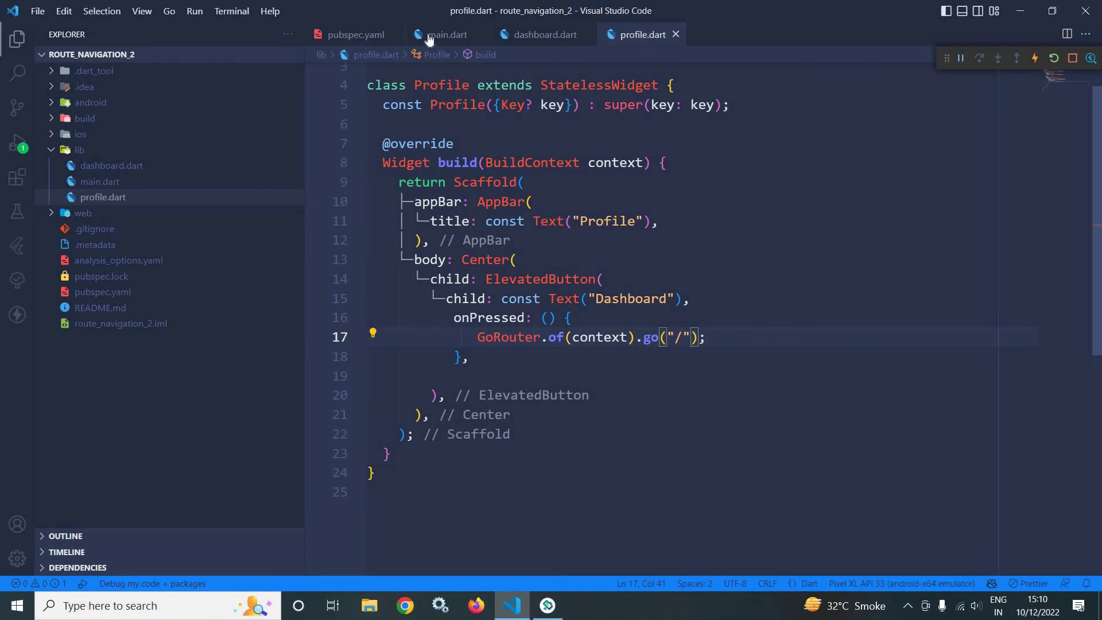
- Review the routes in main.dart and save to trigger a hot reload
click(447, 34)
drag(510, 438, 557, 438)
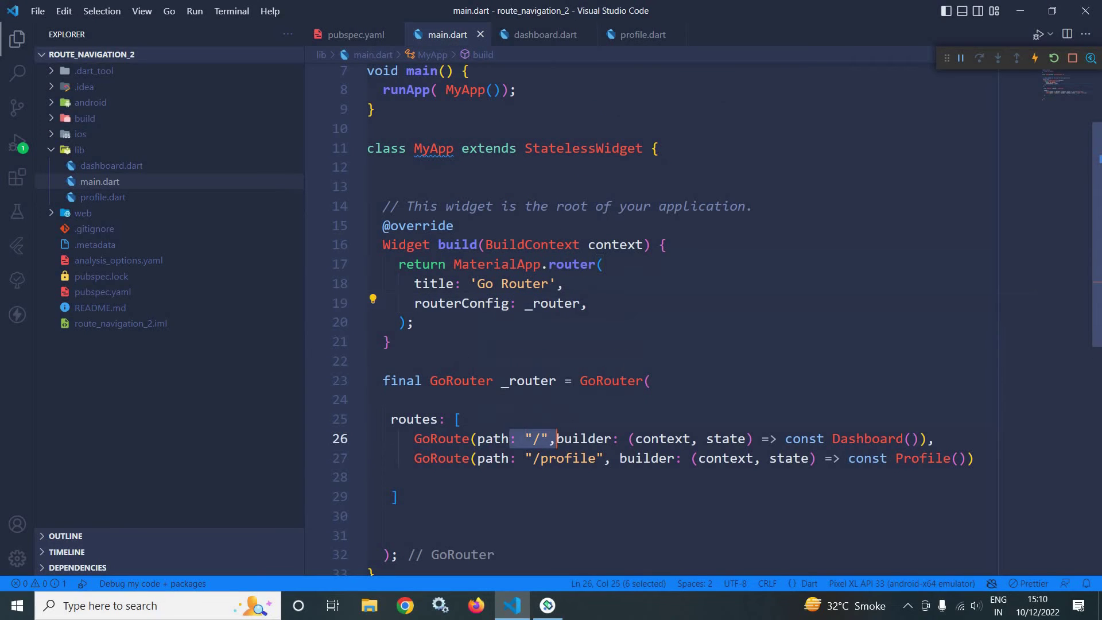
double_click(869, 438)
click(466, 225)
key(ctrl+s)
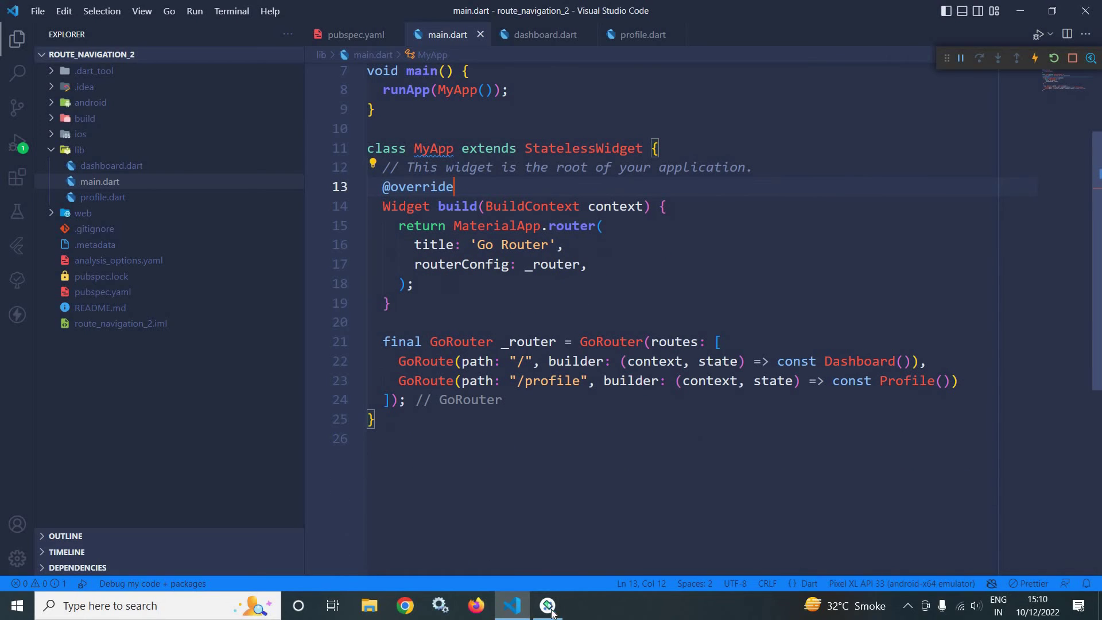
- In the emulator, navigate from Dashboard to Profile and back to Dashboard
click(548, 605)
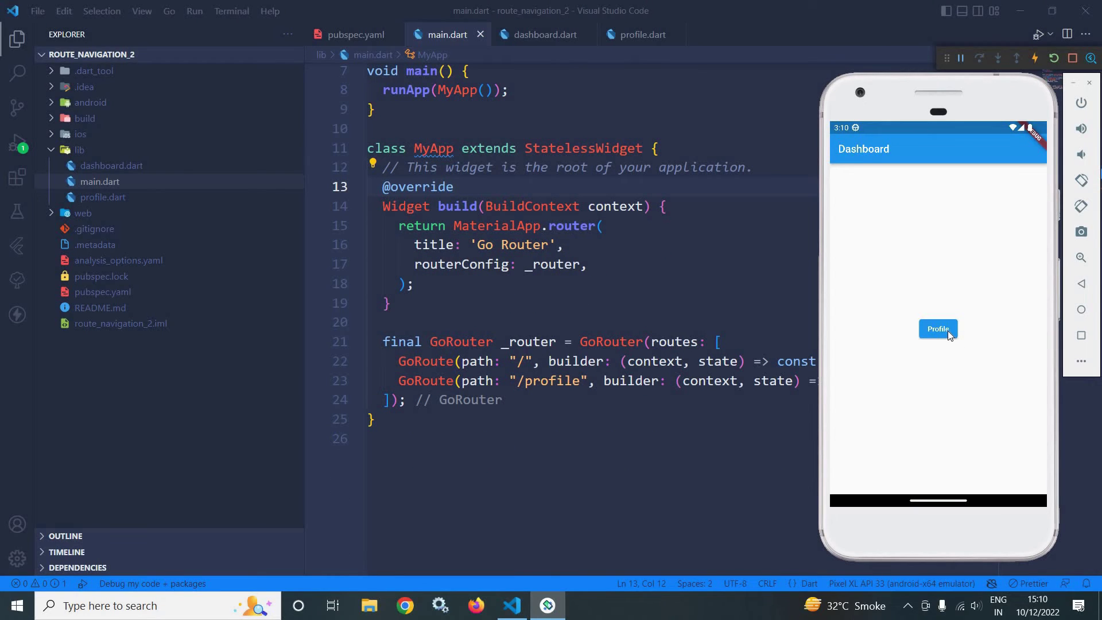
click(949, 330)
click(952, 329)
- In profile.dart, select the GoRouter.of(context).go("/") line and move to its start
click(565, 245)
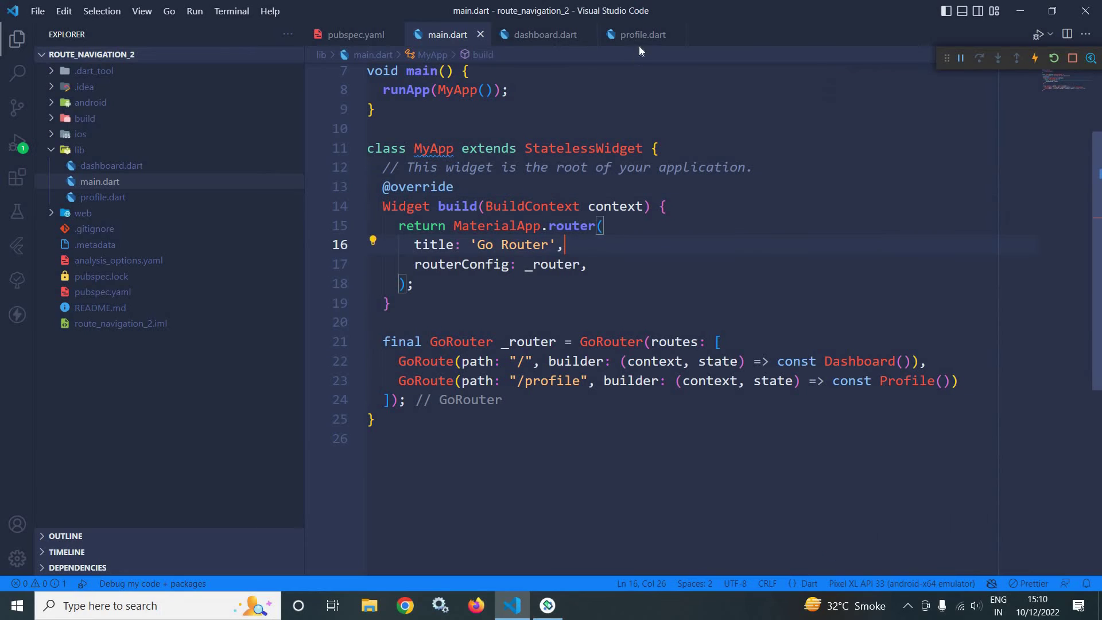
key(ctrl+Tab)
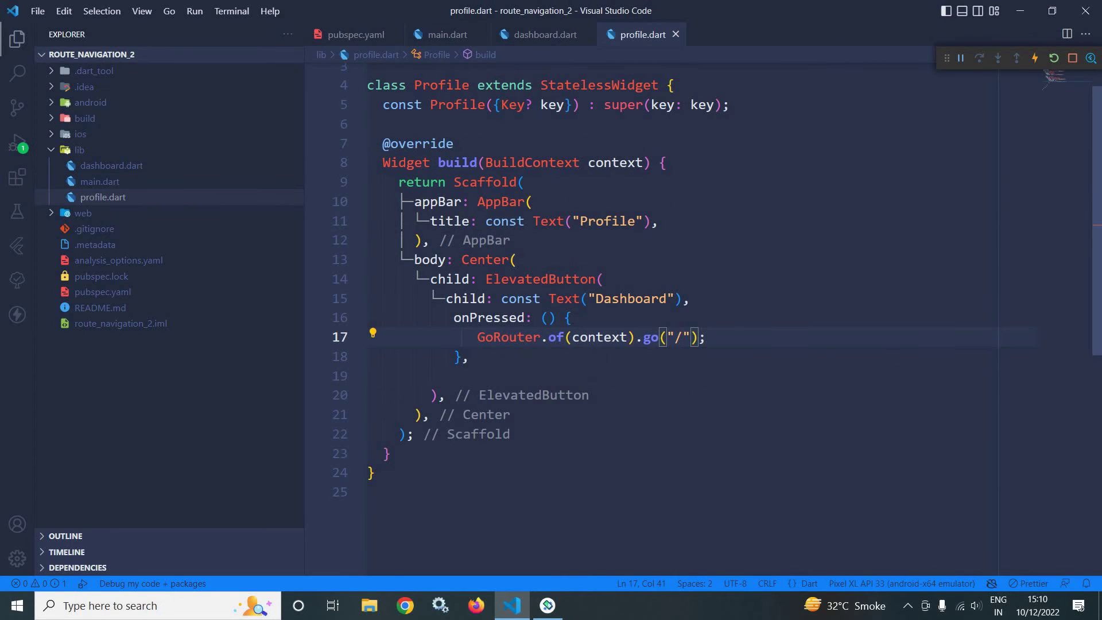
key(Down)
key(Up)
key(shift+Home)
key(ctrl+shift+Right)
key(ctrl+shift+Right)
key(ctrl+shift+Right)
key(shift+End)
key(Down)
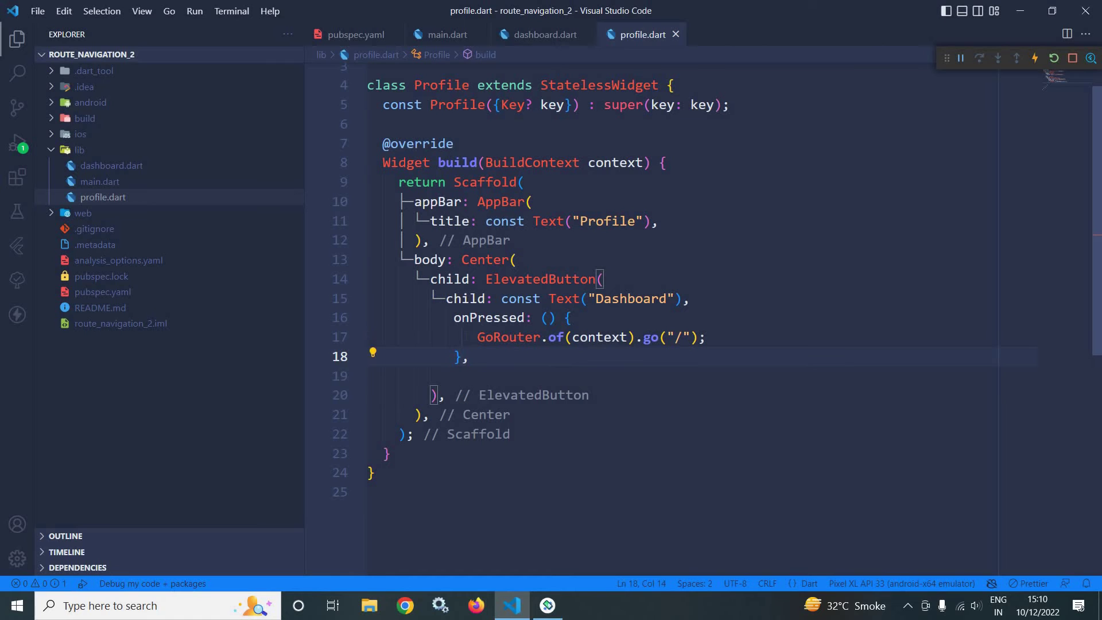
key(Up)
key(Home)
key(shift+End)
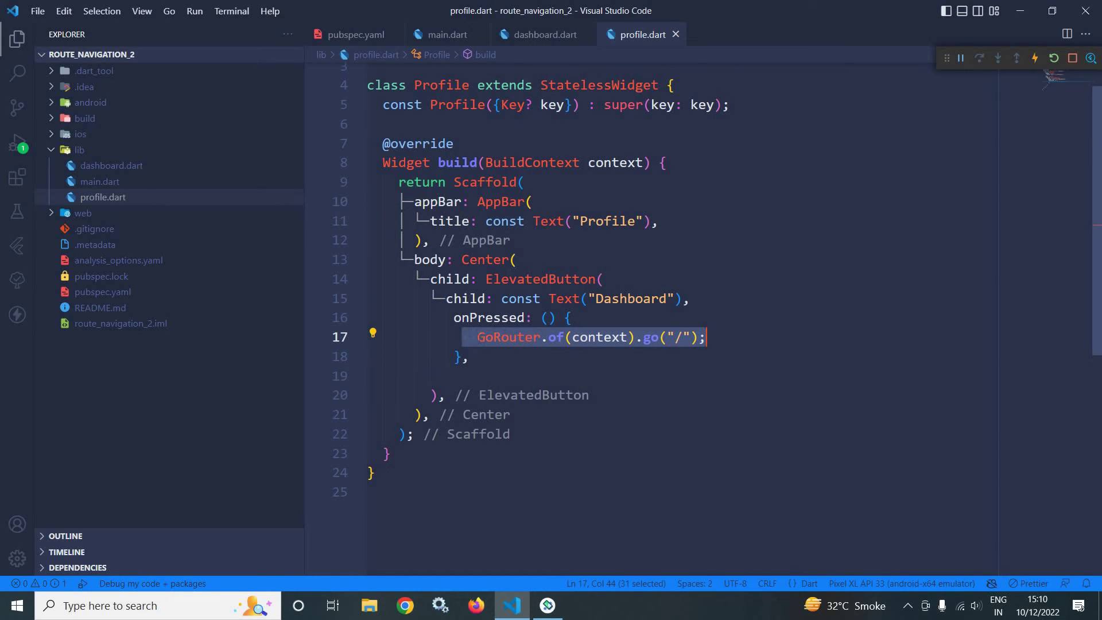
key(Down)
key(Up)
key(Home)
text(//)
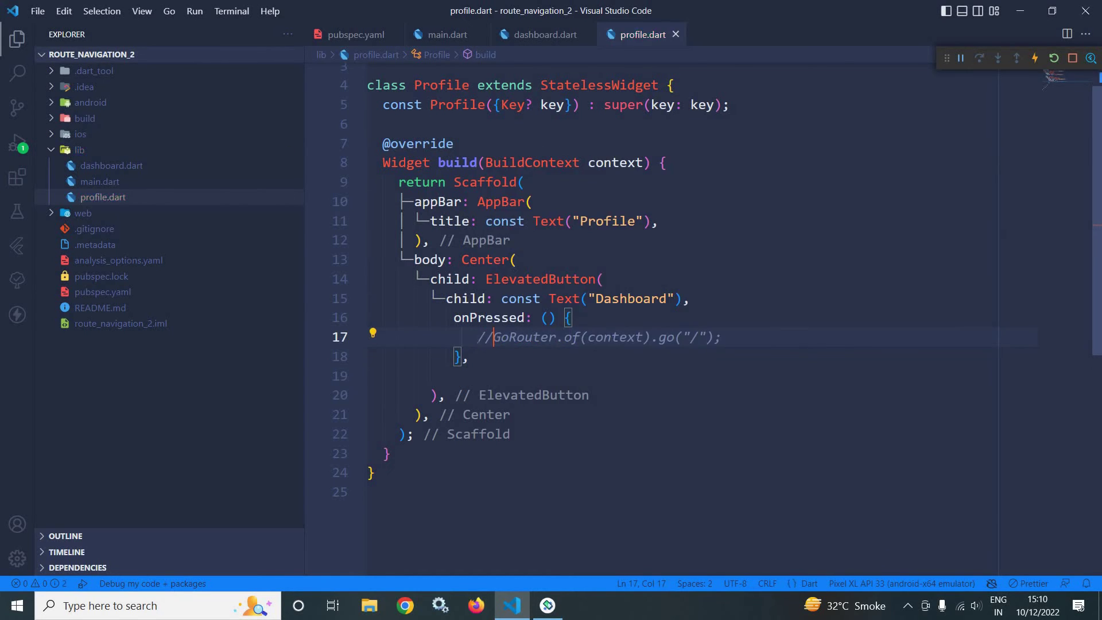
- With the old line commented out, add context.go("/") below it and save
key(End)
key(Return)
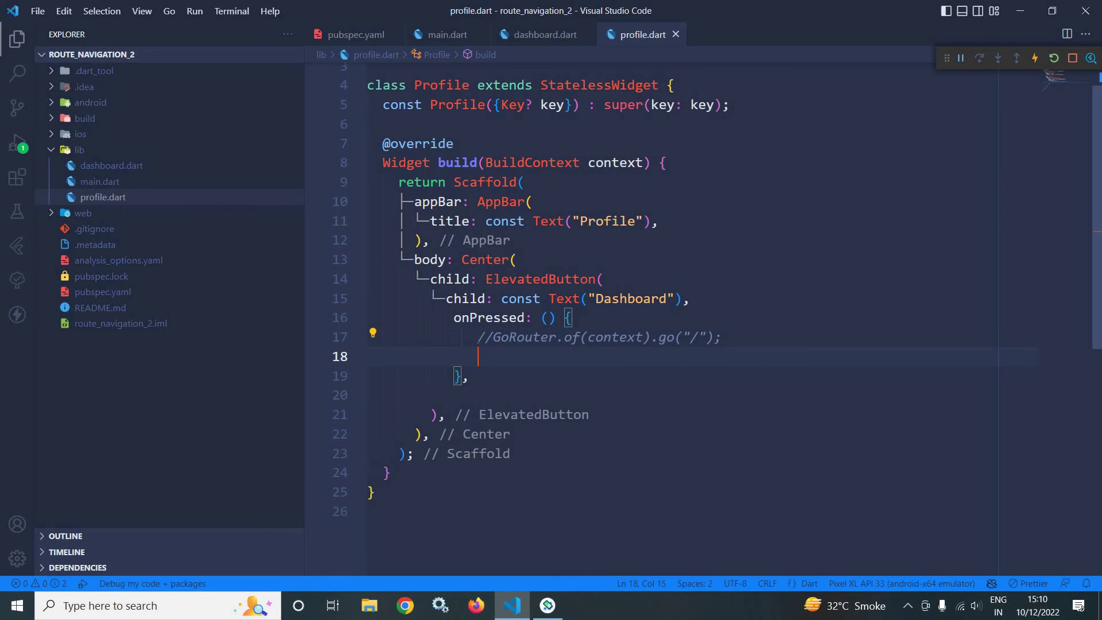
text(con)
key(Tab)
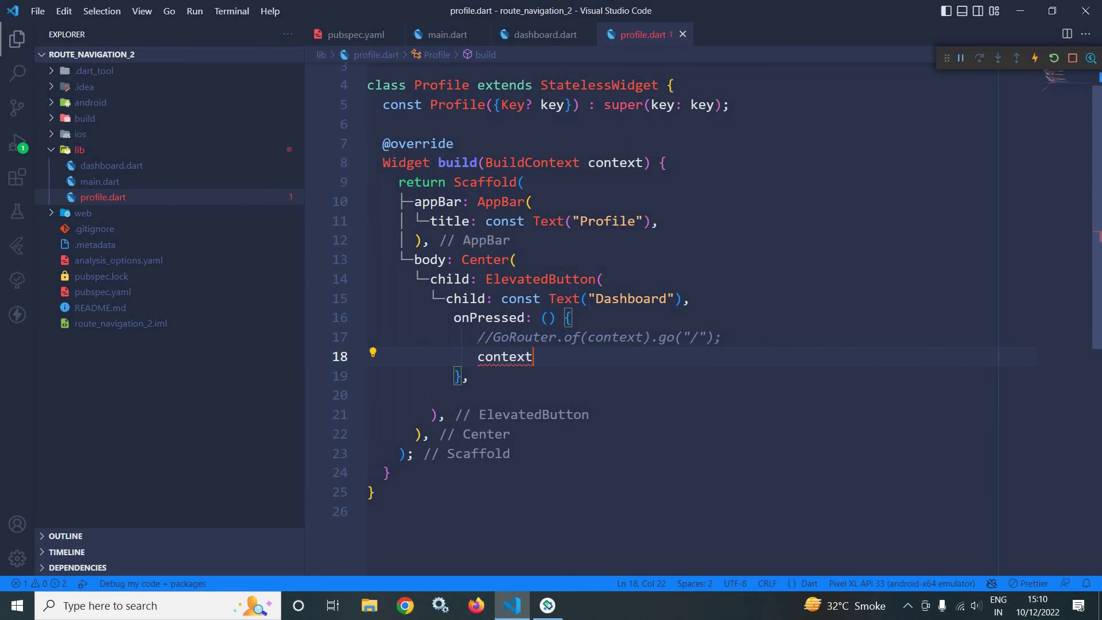
text(.g)
key(Down)
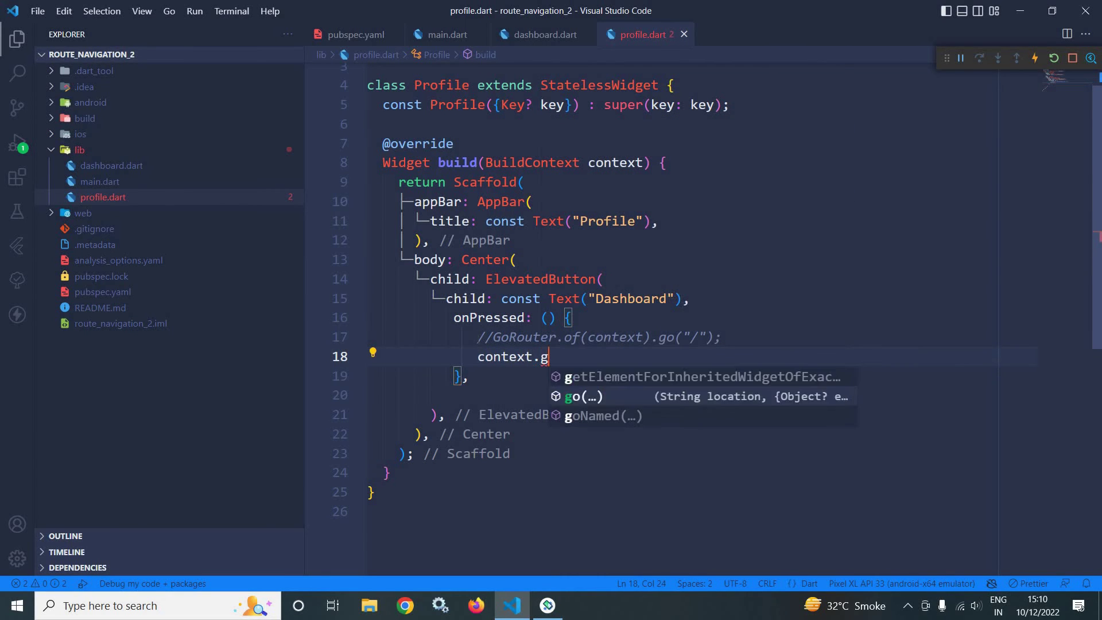
key(Return)
text(")
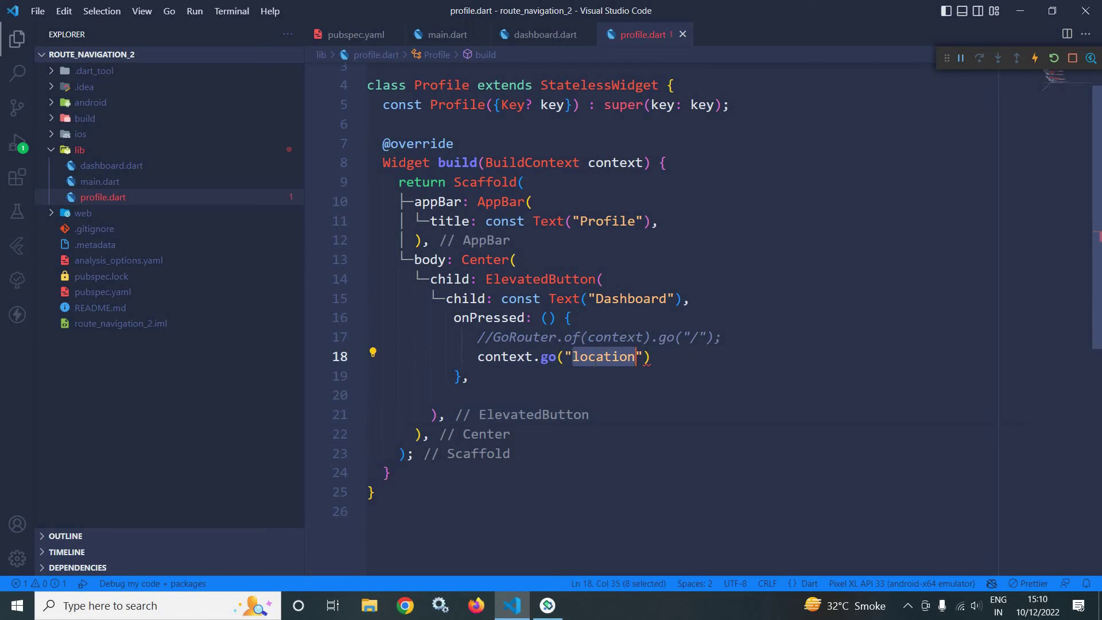
text(/)
key(End)
text(;)
key(ctrl+s)
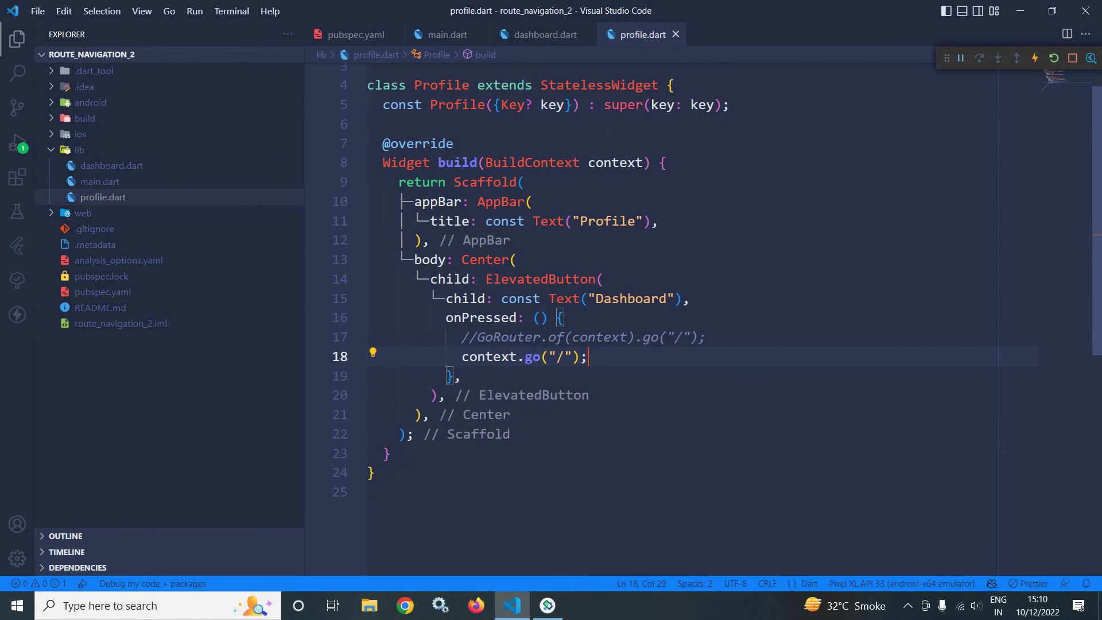
- In dashboard.dart, comment out the GoRouter.of line, add context.go("/profile") below, and save
click(546, 35)
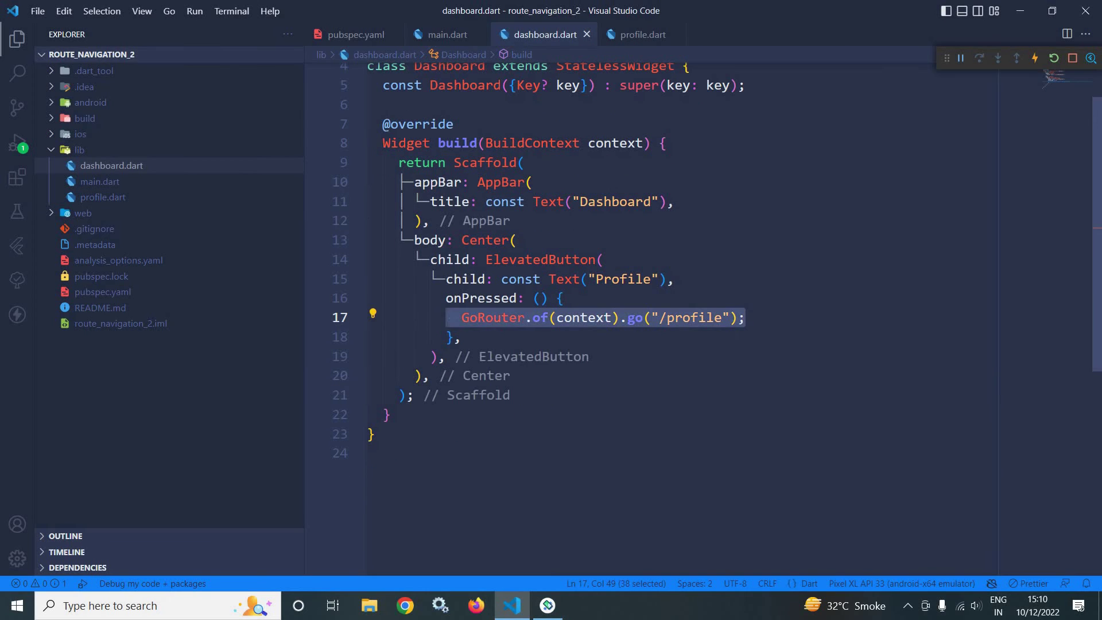
key(Home)
text(//)
key(End)
key(Return)
text(context)
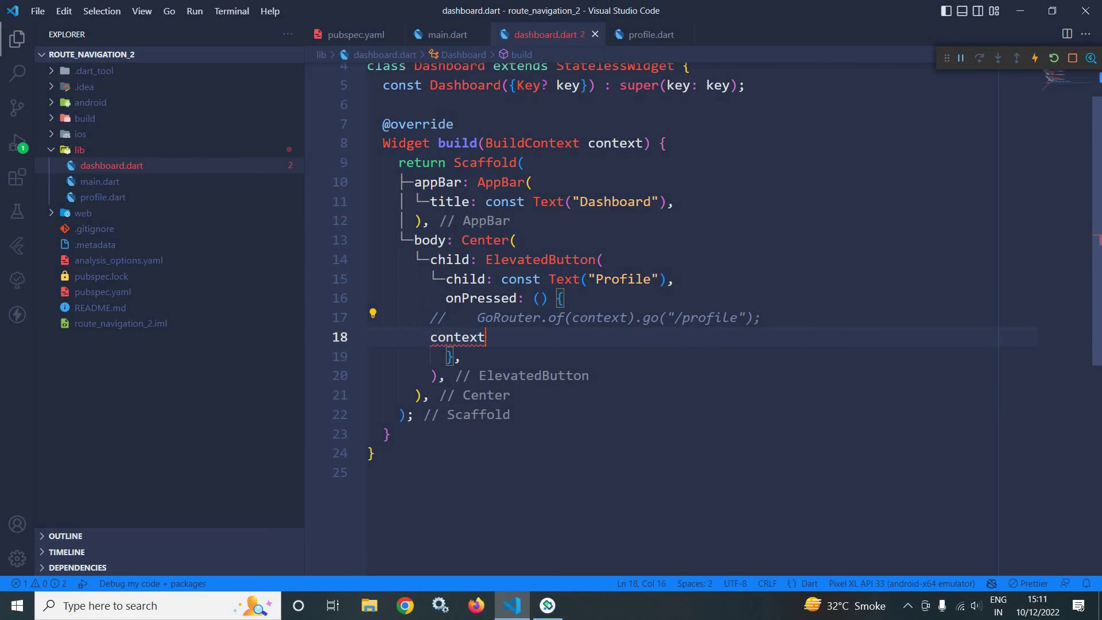
text(.g)
key(Return)
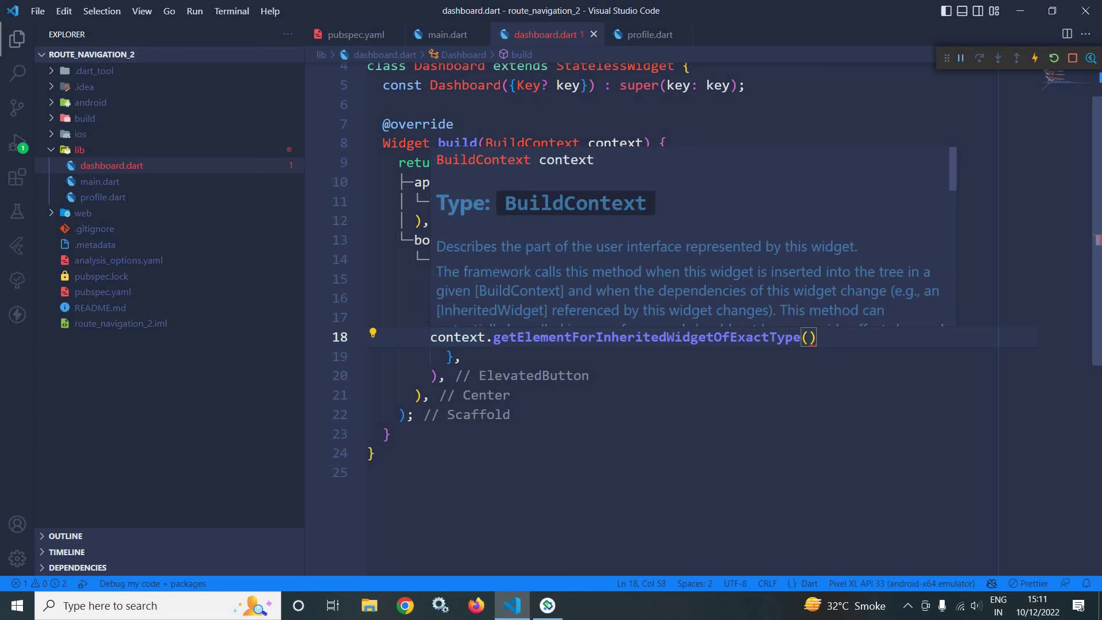
key(ctrl+z)
text(ontext.go)
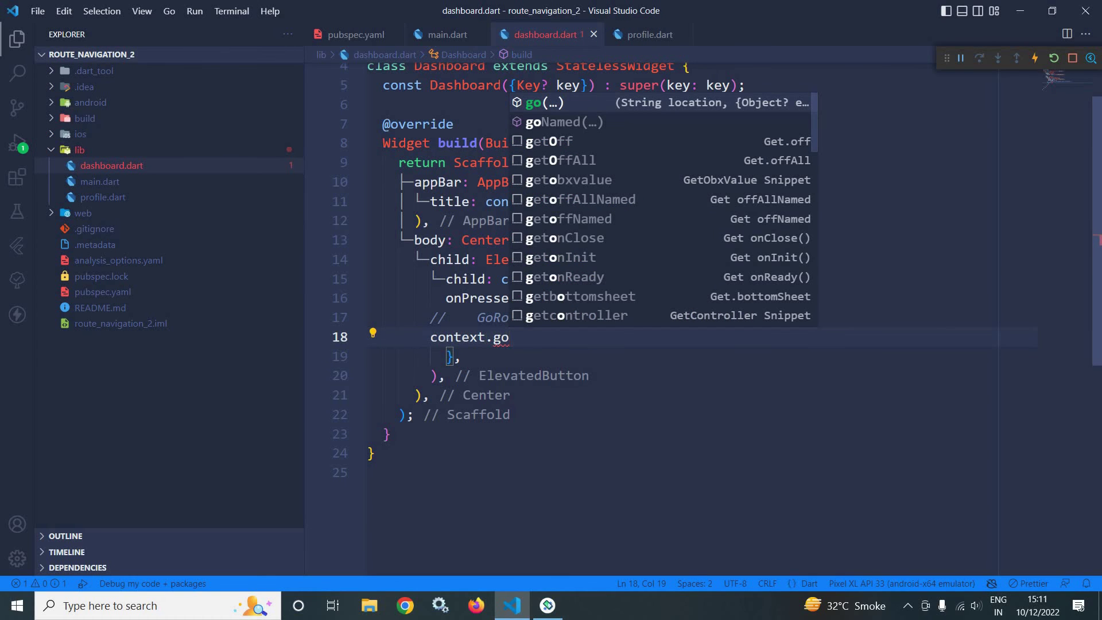
key(Return)
text("/profile)
key(End)
text(;)
key(ctrl+s)
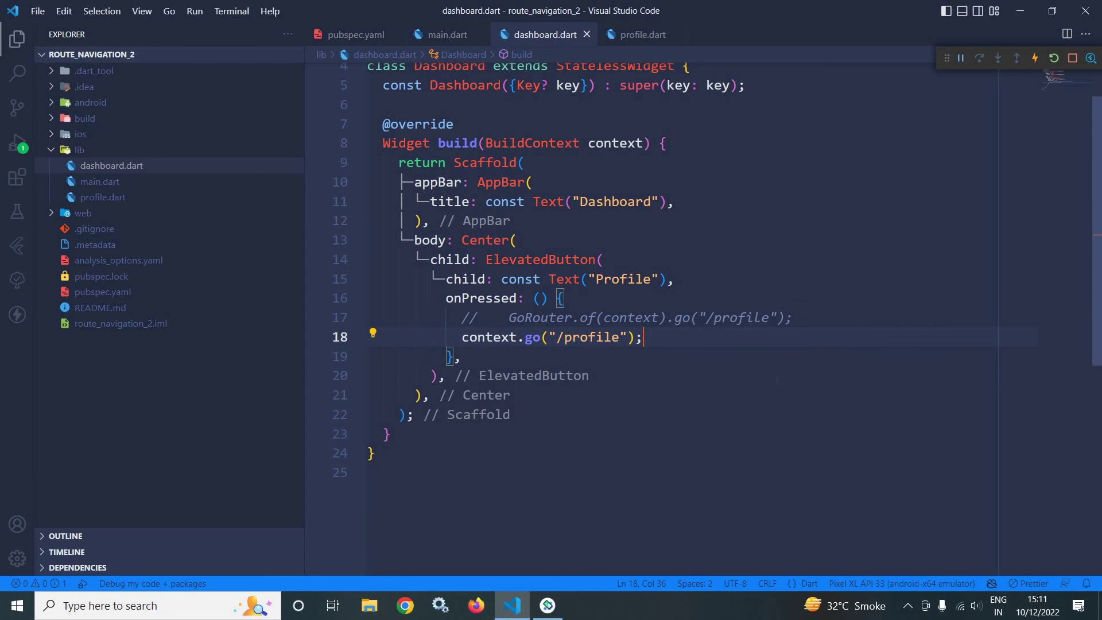
key(Down)
key(Down)
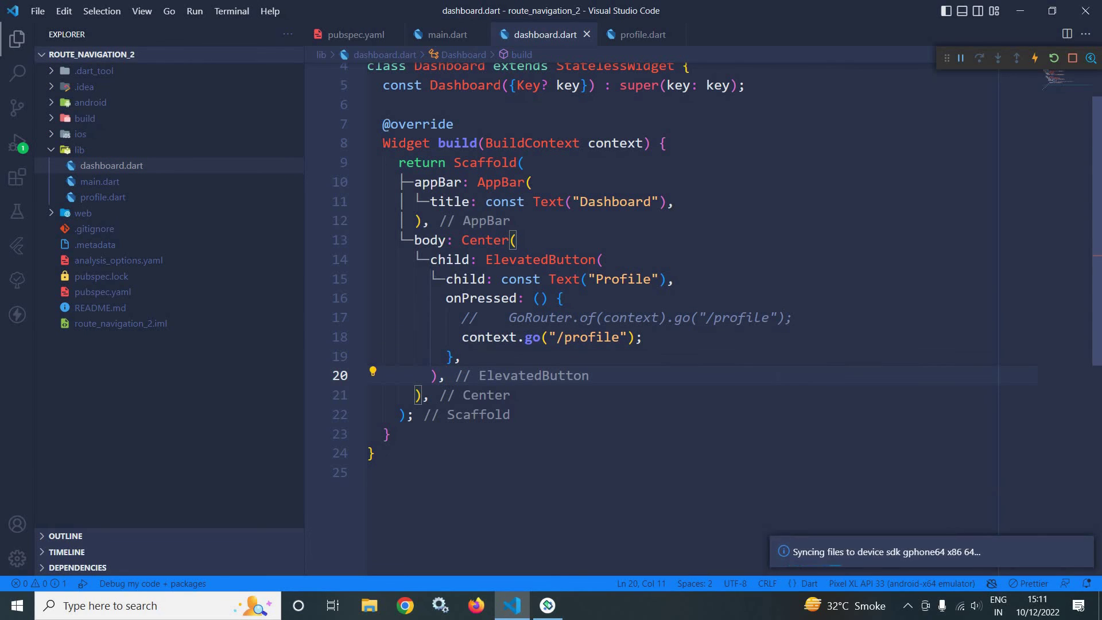
click(546, 605)
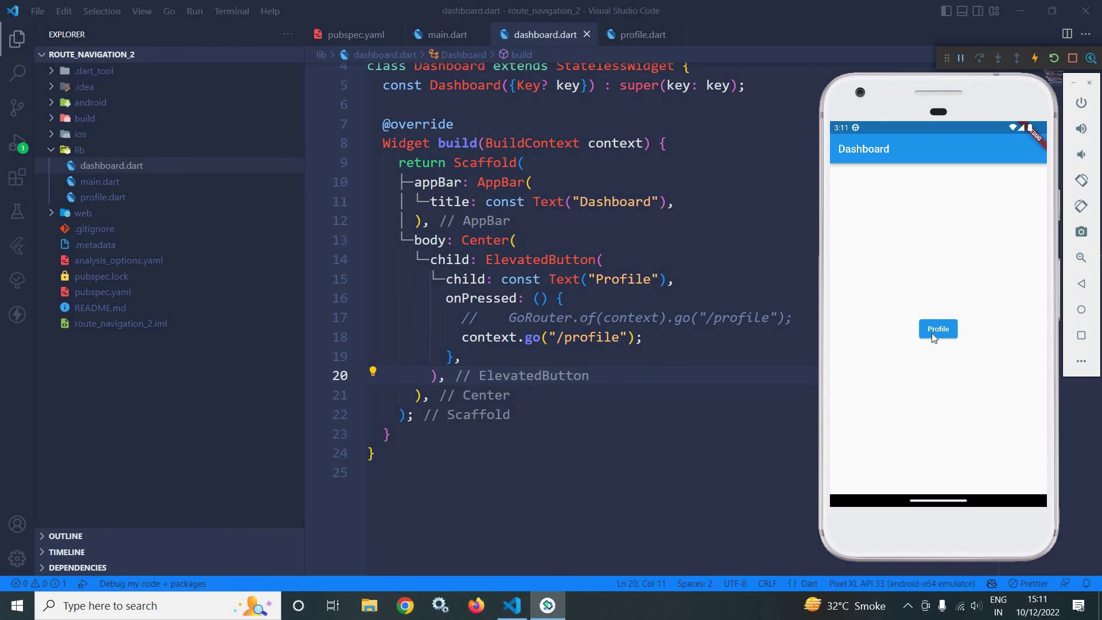
click(937, 328)
click(938, 328)
click(517, 239)
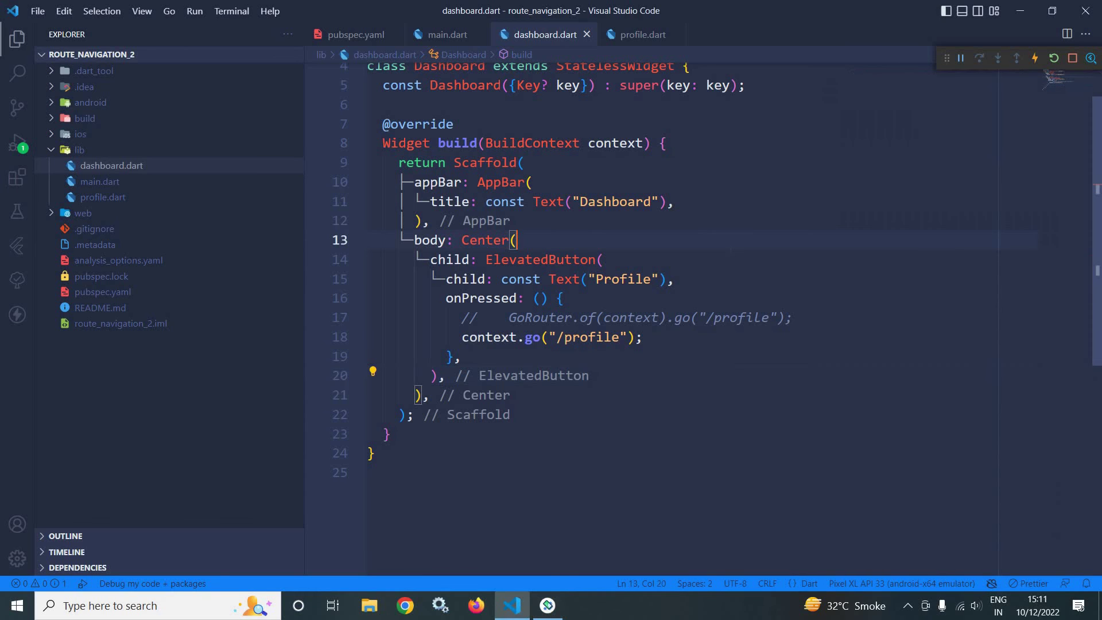